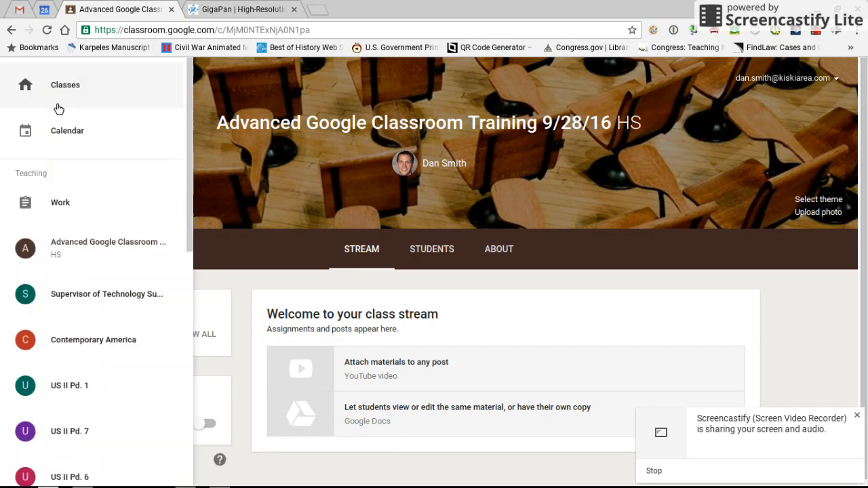
Open the Advanced Google Classroom Training 9/28/16 class from the class overview and start a new assignment.
{"action": "left_click", "coordinate": [74, 94]}
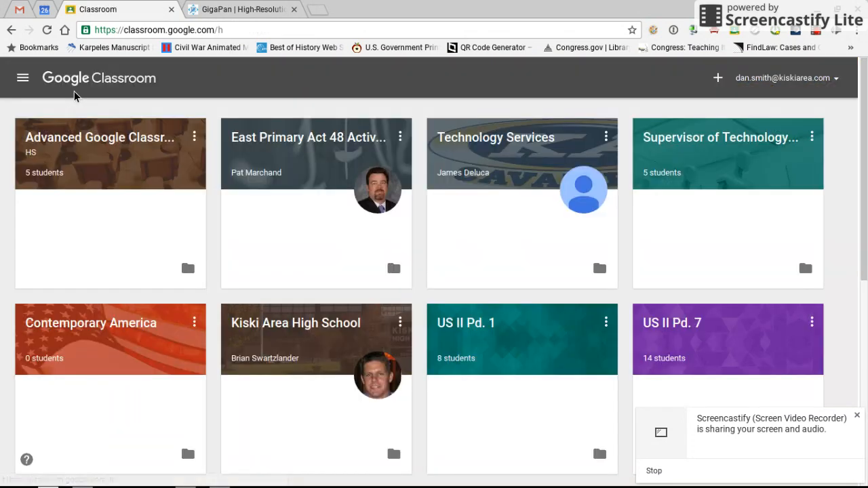
{"action": "left_click", "coordinate": [116, 142]}
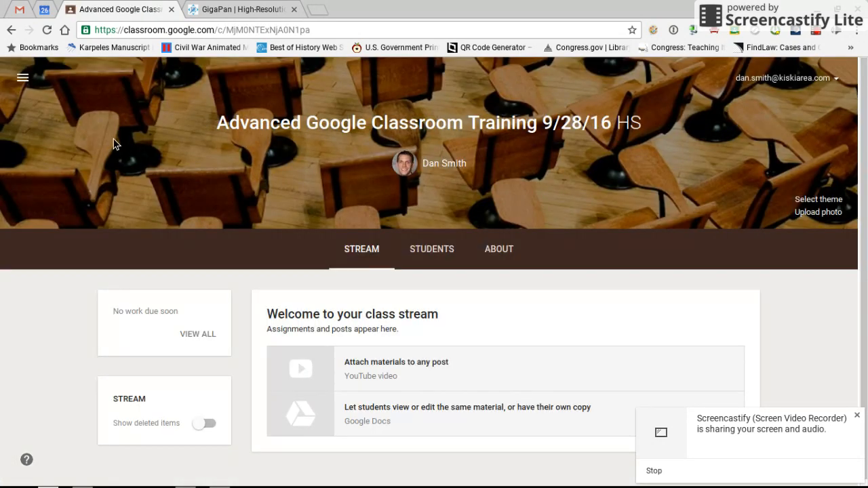
{"action": "left_click", "coordinate": [856, 417]}
{"action": "mouse_move", "coordinate": [841, 444]}
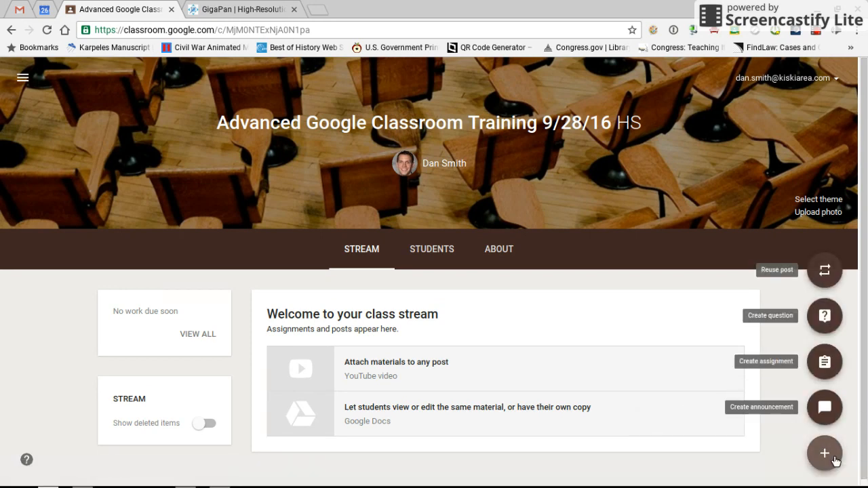
{"action": "left_click", "coordinate": [827, 365]}
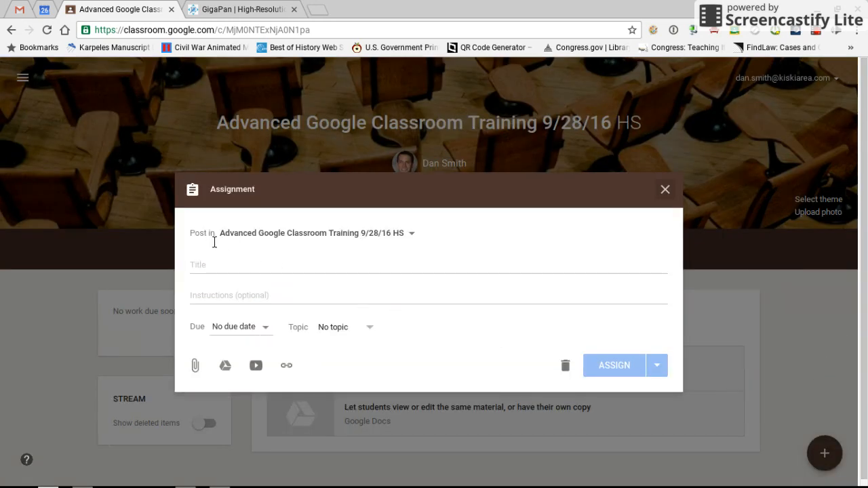
Check the classes available for posting and enter the title "Test Exercise" with the instructions "Do not actually complete this".
{"action": "left_click", "coordinate": [416, 236]}
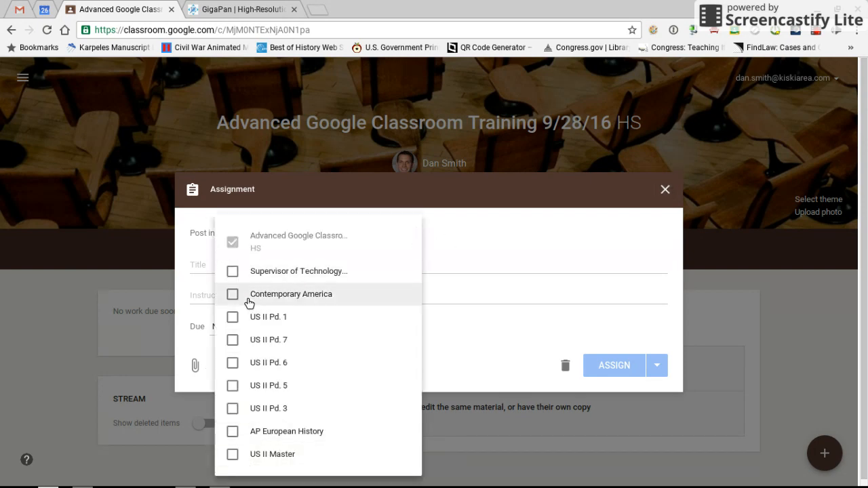
{"action": "left_click", "coordinate": [532, 201]}
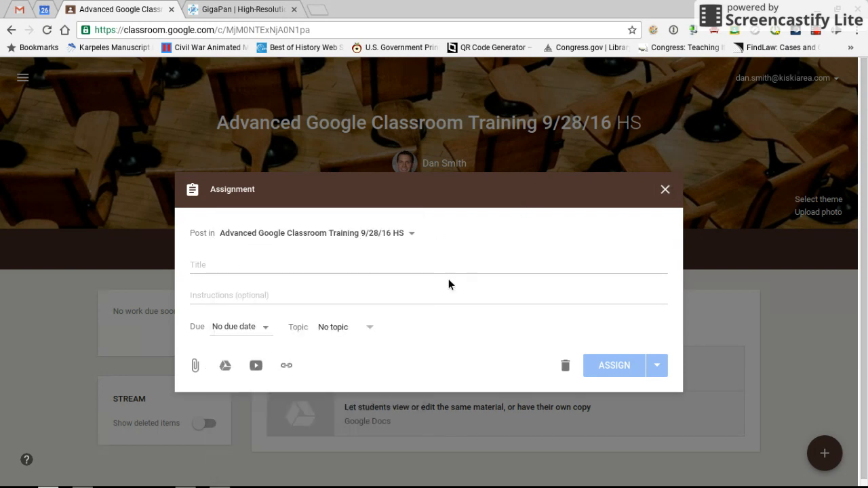
{"action": "left_click", "coordinate": [227, 270]}
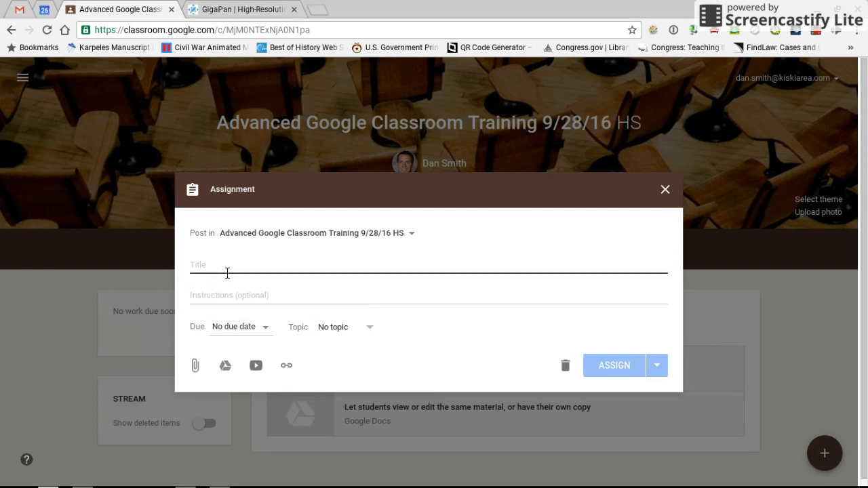
{"action": "type", "text": "Test E"}
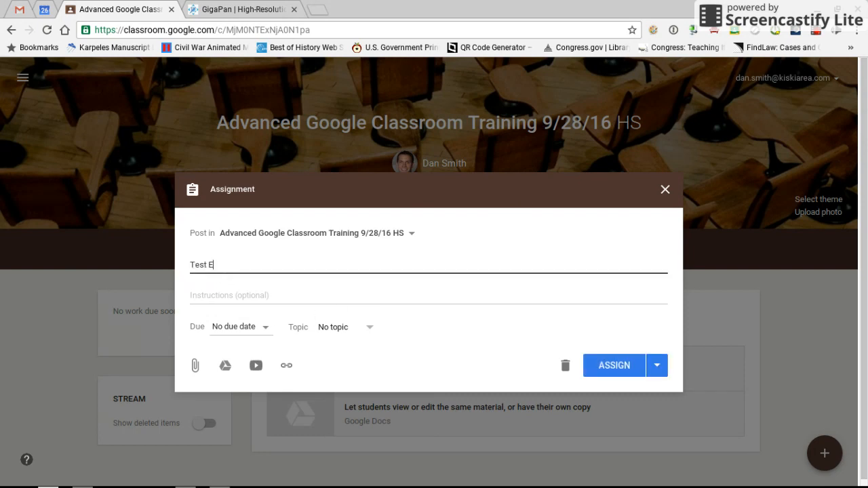
{"action": "type", "text": "xcercise"}
{"action": "left_click", "coordinate": [266, 303]}
{"action": "type", "text": "D"}
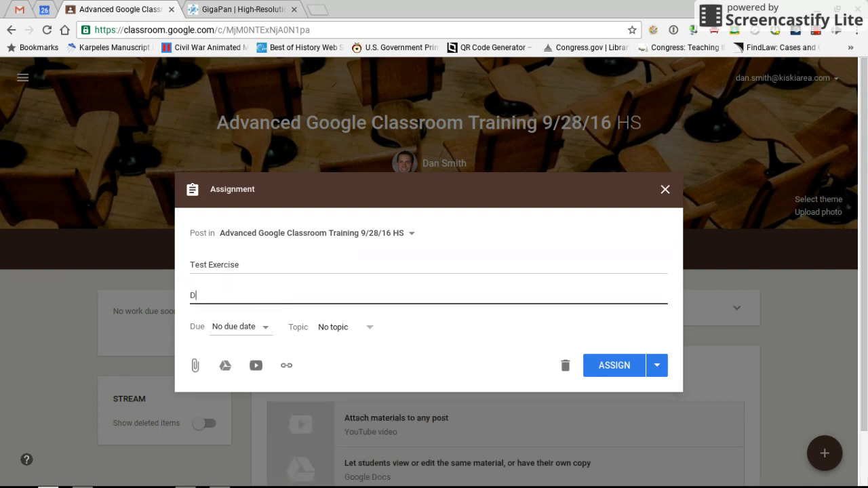
{"action": "type", "text": "o not actually complete this"}
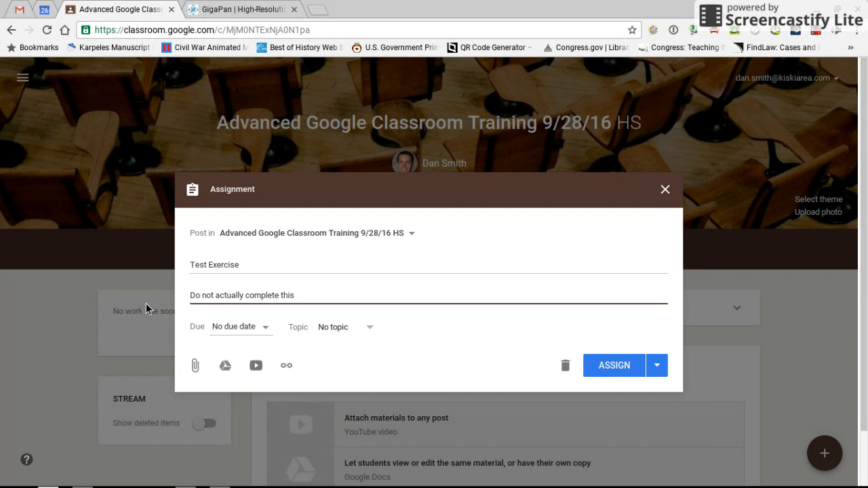
Set the assignment's due date to Sep 27, 2016 and check the available topic options.
{"action": "left_click", "coordinate": [269, 328]}
{"action": "left_click", "coordinate": [264, 326]}
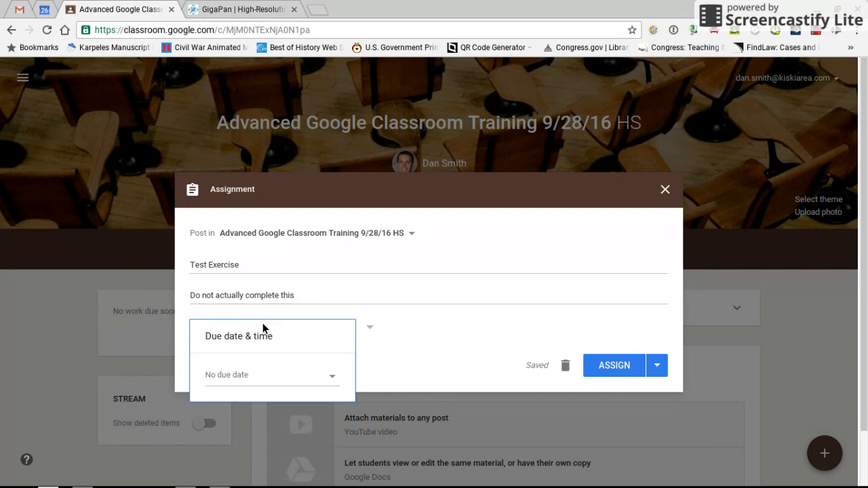
{"action": "left_click", "coordinate": [275, 384]}
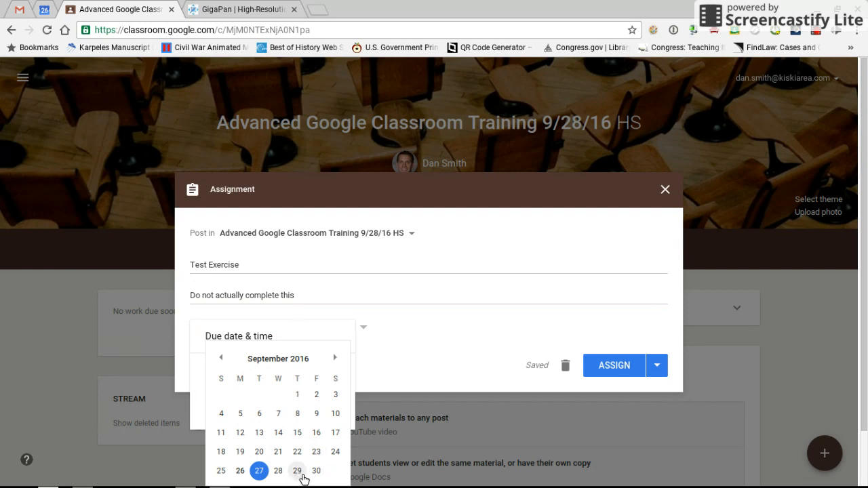
{"action": "left_click", "coordinate": [264, 472]}
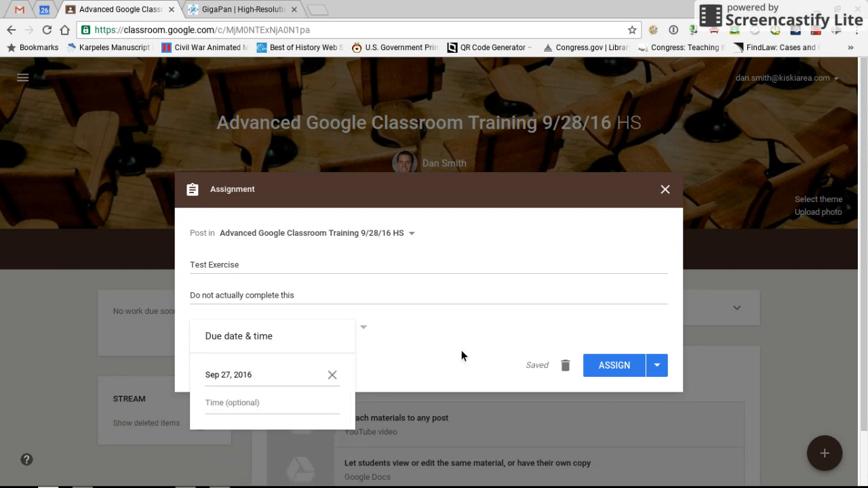
{"action": "left_click", "coordinate": [430, 367]}
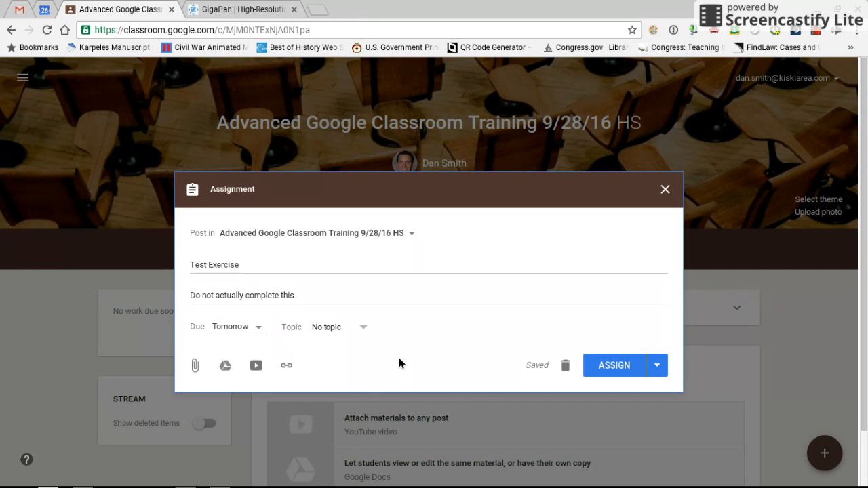
{"action": "left_click", "coordinate": [371, 329]}
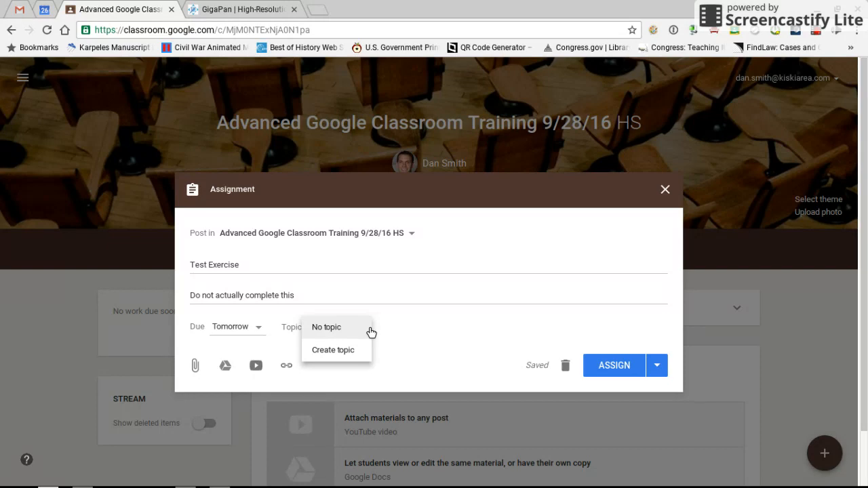
{"action": "left_click", "coordinate": [470, 350]}
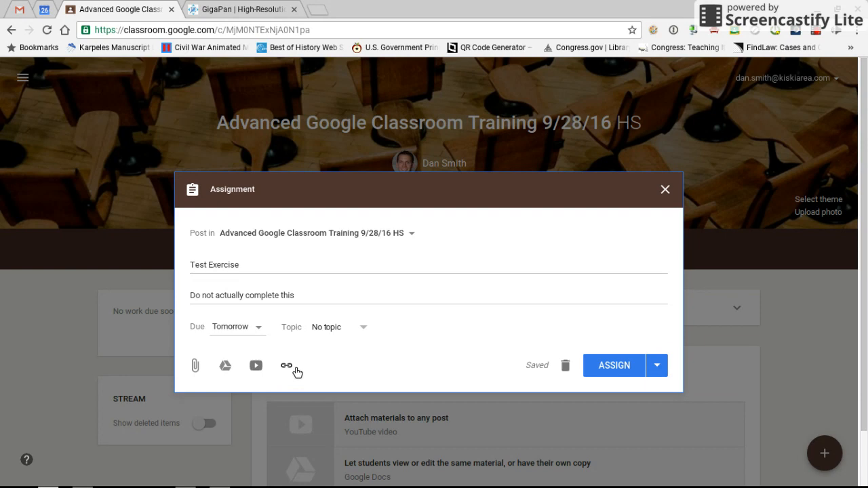
Attach Origins of American Government Study Guide-ch. 2 from the Study Guides folder under Contemporary America in Drive, making a copy for each student.
{"action": "left_click", "coordinate": [226, 368]}
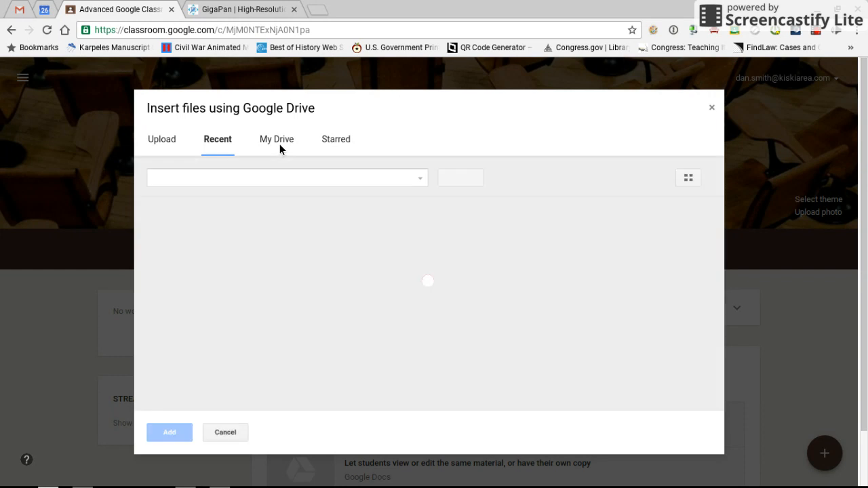
{"action": "left_click", "coordinate": [278, 145]}
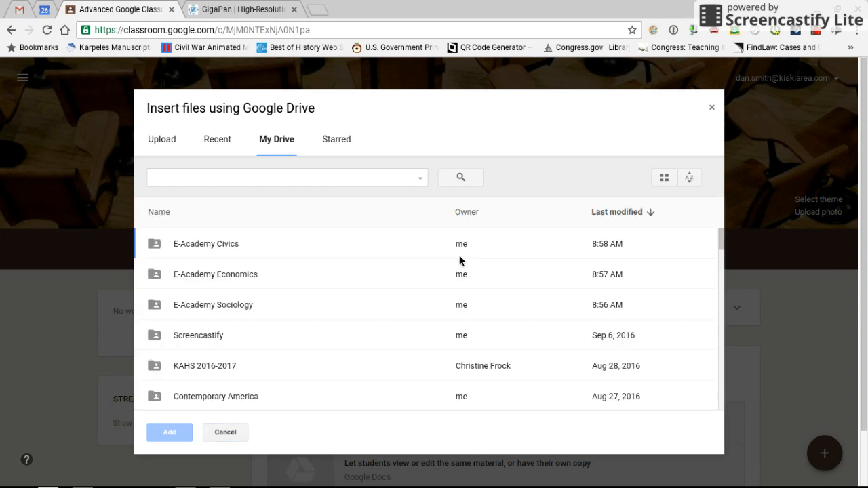
{"action": "scroll", "coordinate": [299, 355], "scroll_direction": "down", "scroll_amount": 1}
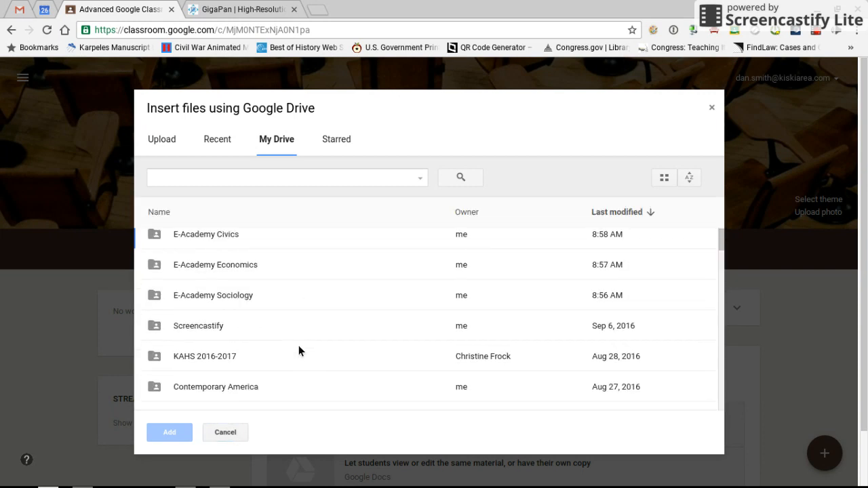
{"action": "double_click", "coordinate": [209, 387]}
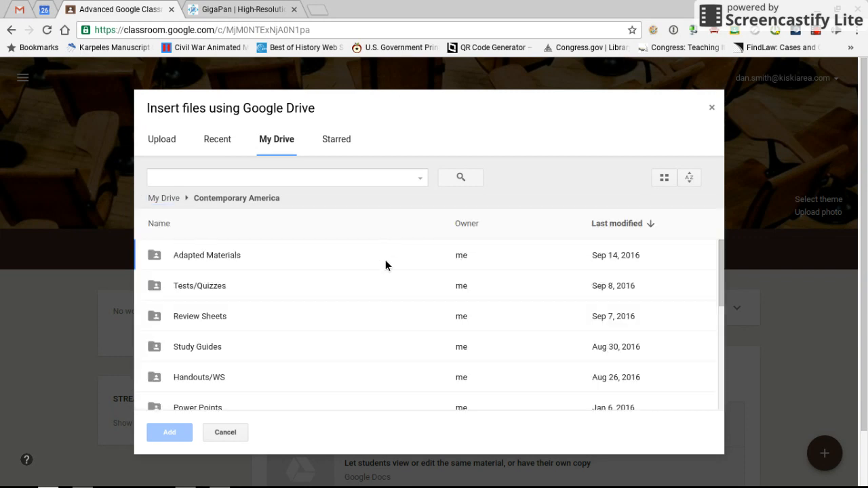
{"action": "double_click", "coordinate": [209, 347]}
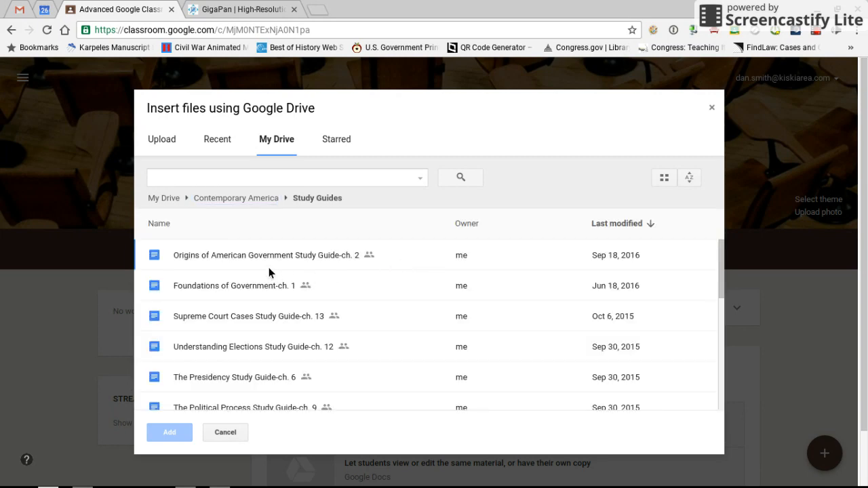
{"action": "left_click", "coordinate": [251, 256]}
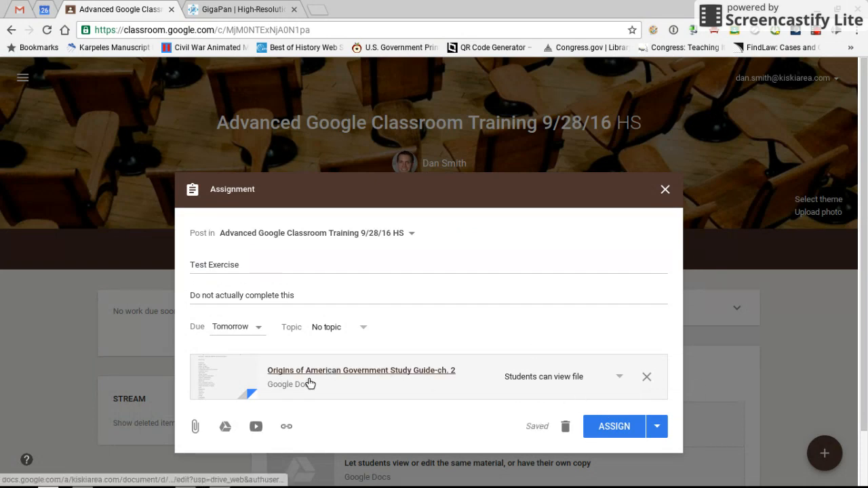
{"action": "left_click", "coordinate": [624, 384]}
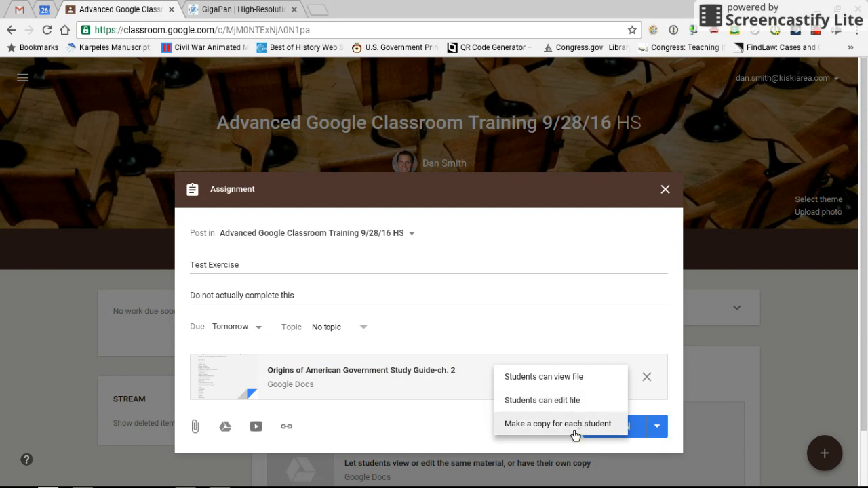
{"action": "left_click", "coordinate": [573, 428]}
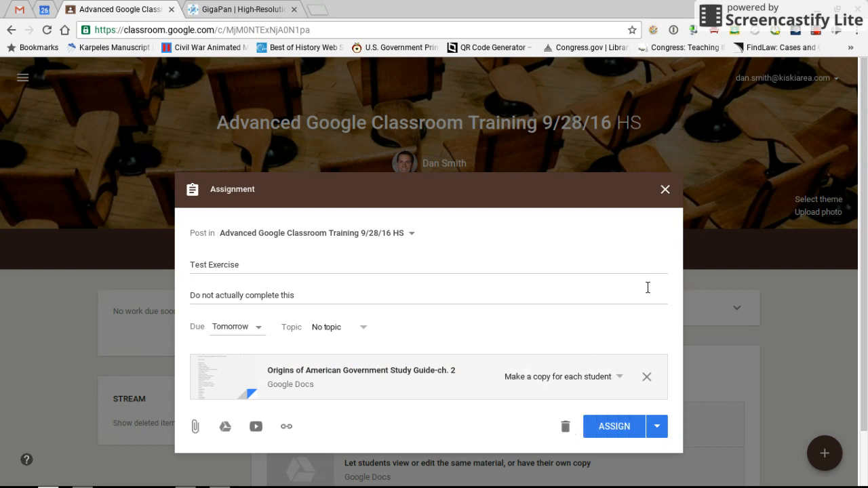
Choose to schedule the assignment instead of assigning it immediately, with Sep 27, 2016 as the posting date.
{"action": "scroll", "coordinate": [672, 310], "scroll_direction": "down", "scroll_amount": 1}
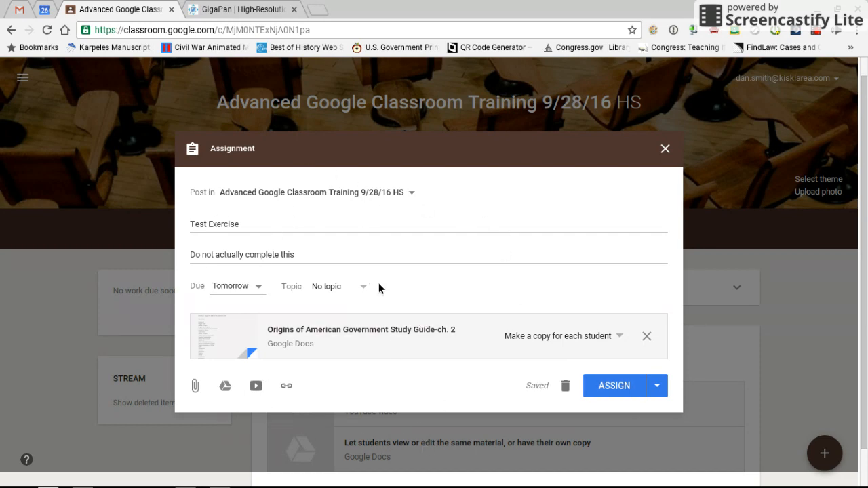
{"action": "left_click", "coordinate": [658, 388]}
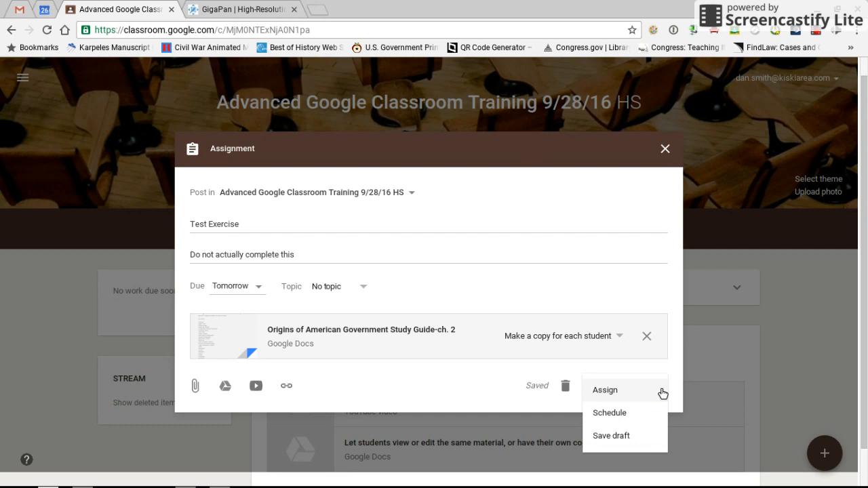
{"action": "left_click", "coordinate": [613, 419]}
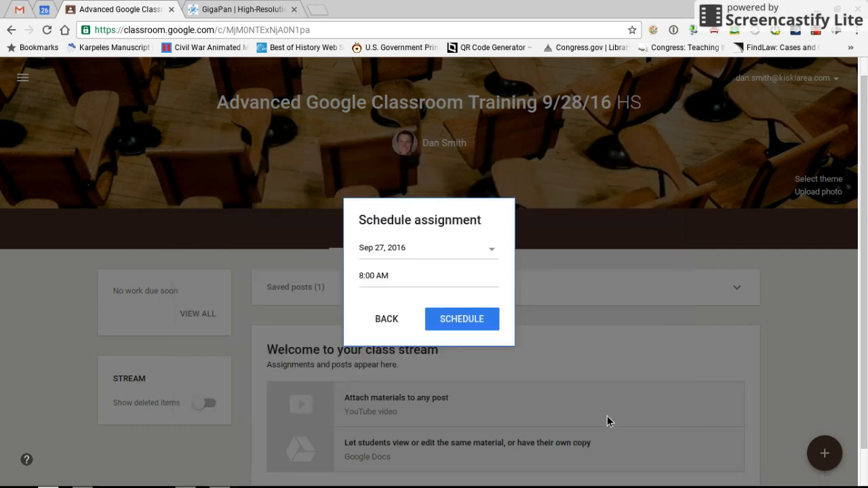
{"action": "left_click", "coordinate": [494, 251]}
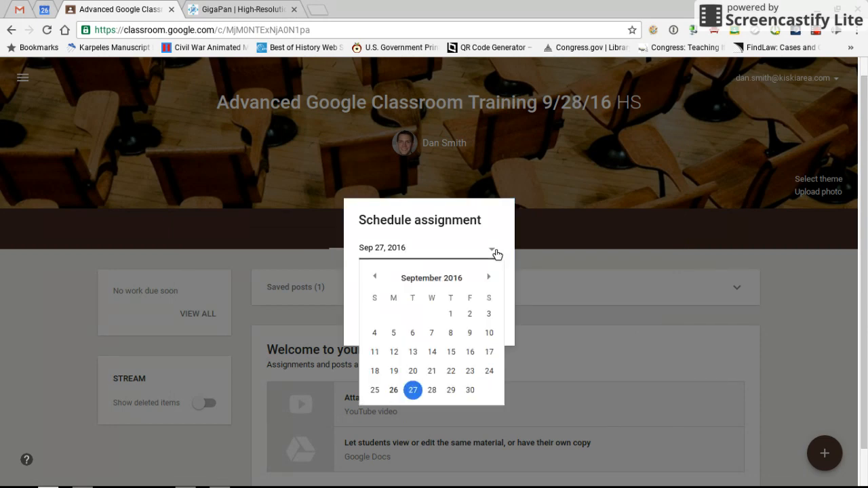
{"action": "left_click", "coordinate": [416, 395]}
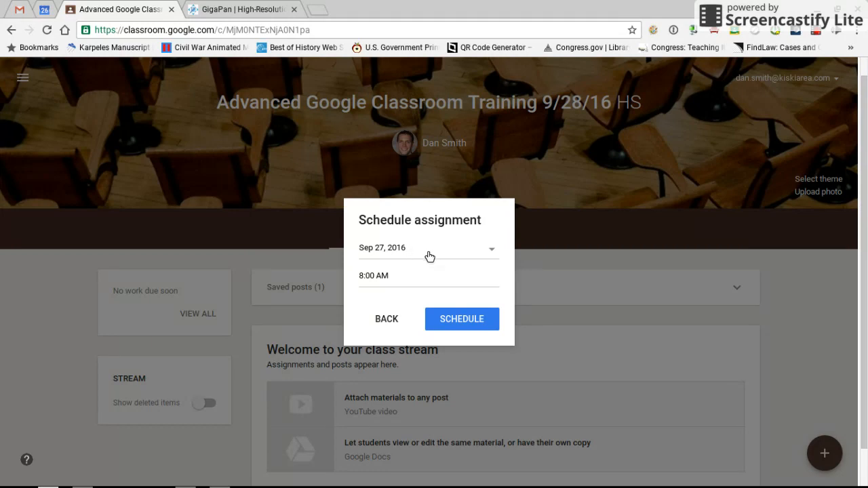
Set the posting time to 8:11 AM and schedule the assignment.
{"action": "left_click", "coordinate": [390, 290]}
{"action": "left_click", "coordinate": [377, 281]}
{"action": "key", "text": "BackSpace"}
{"action": "key", "text": "BackSpace"}
{"action": "key", "text": "BackSpace"}
{"action": "type", "text": ":11"}
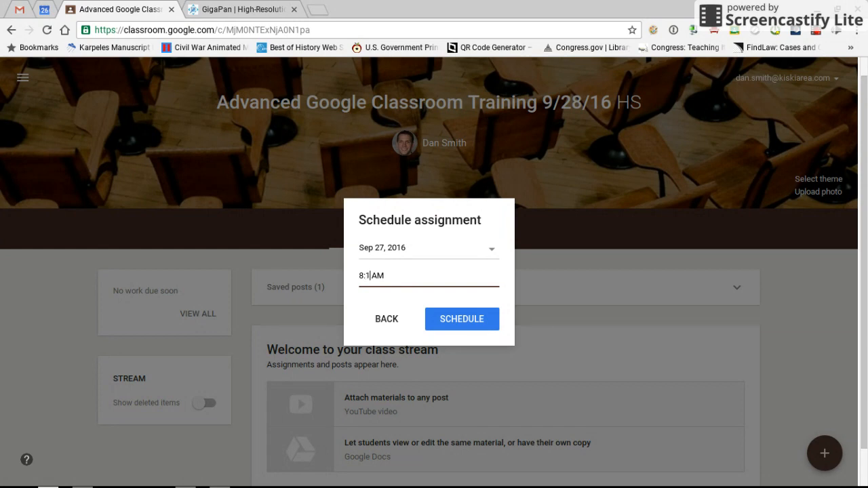
{"action": "left_click", "coordinate": [419, 302]}
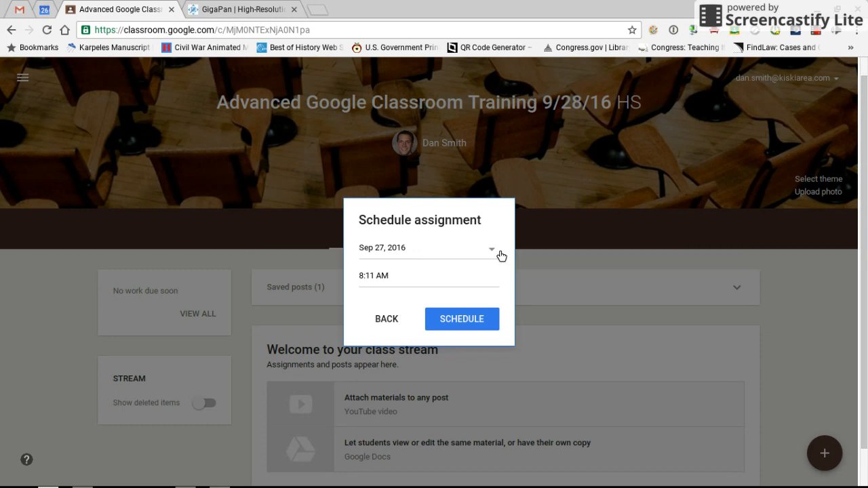
{"action": "left_click", "coordinate": [462, 323]}
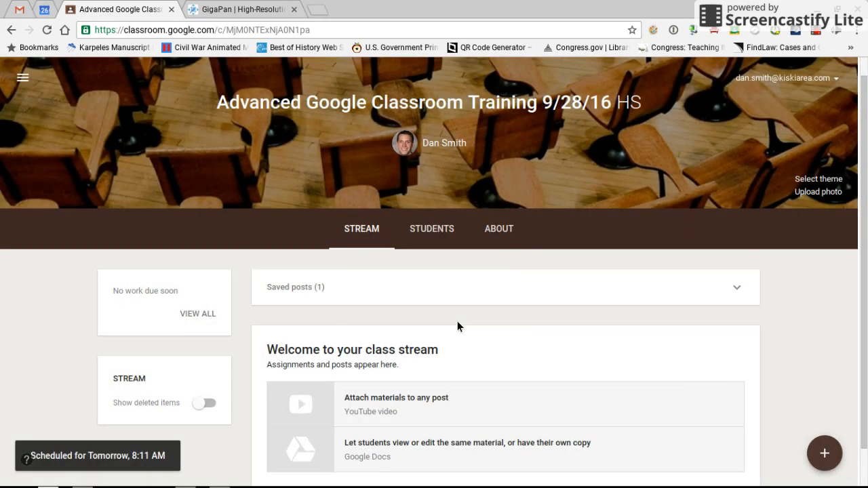
Expand the saved posts to check the scheduled assignment and look through the class's student list.
{"action": "left_click", "coordinate": [310, 288]}
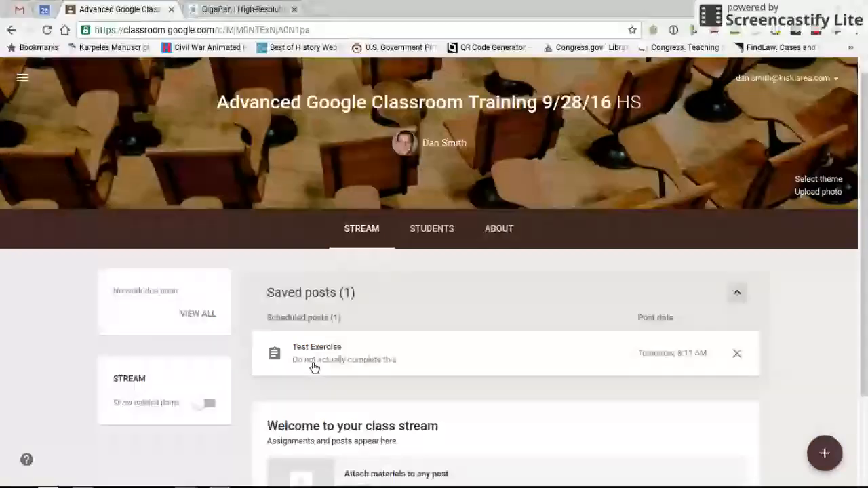
{"action": "left_click", "coordinate": [437, 235]}
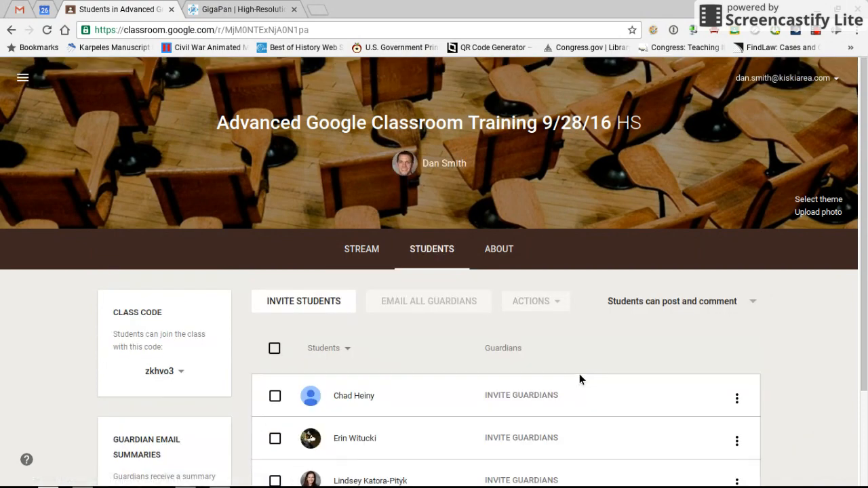
{"action": "scroll", "coordinate": [579, 373], "scroll_direction": "down", "scroll_amount": 1}
{"action": "scroll", "coordinate": [580, 367], "scroll_direction": "down", "scroll_amount": 1}
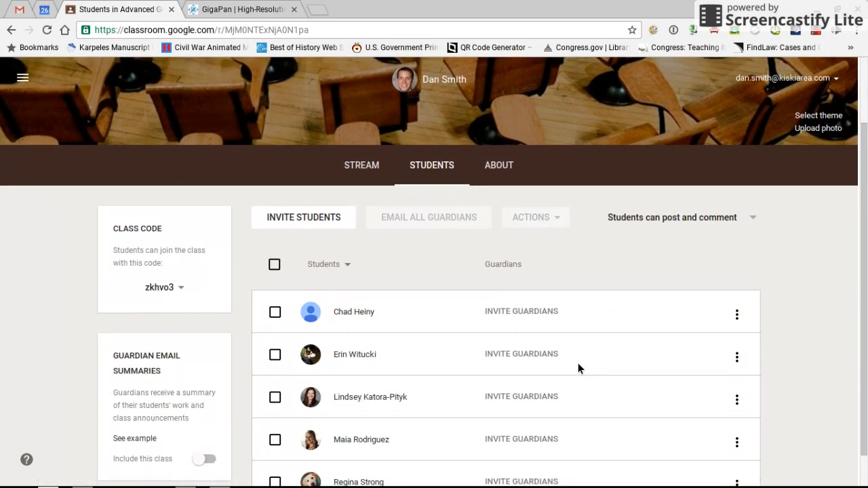
{"action": "scroll", "coordinate": [574, 360], "scroll_direction": "down", "scroll_amount": 1}
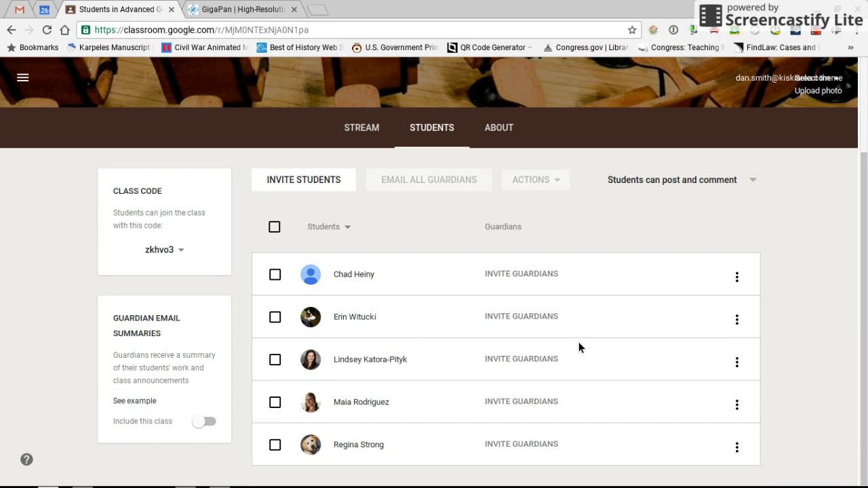
{"action": "scroll", "coordinate": [522, 320], "scroll_direction": "up", "scroll_amount": 3}
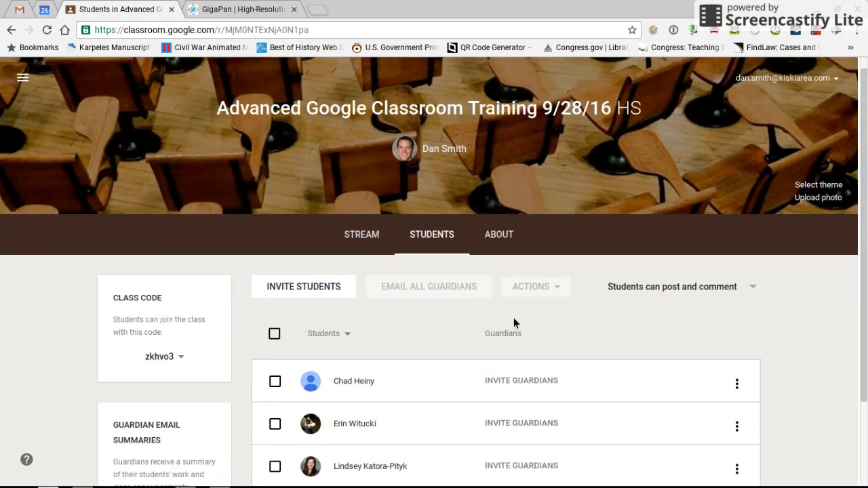
Return to the class stream and review the scheduled Test Exercise post.
{"action": "left_click", "coordinate": [369, 241]}
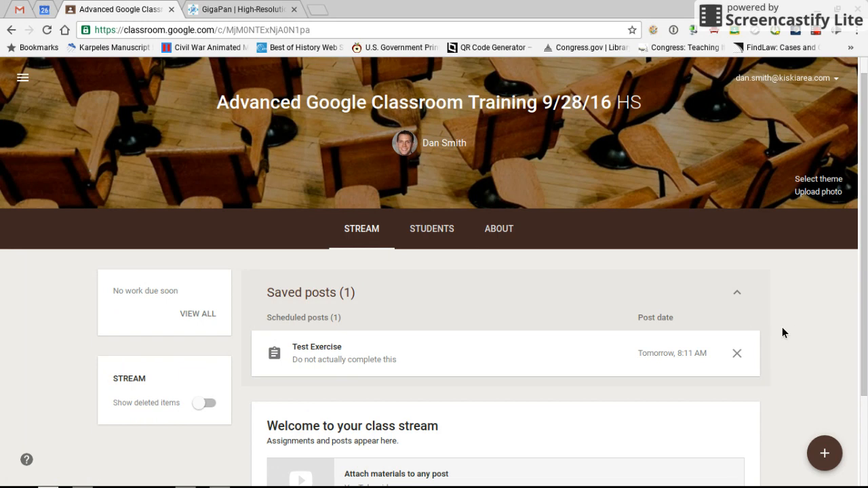
{"action": "scroll", "coordinate": [782, 328], "scroll_direction": "down", "scroll_amount": 1}
{"action": "scroll", "coordinate": [778, 341], "scroll_direction": "down", "scroll_amount": 1}
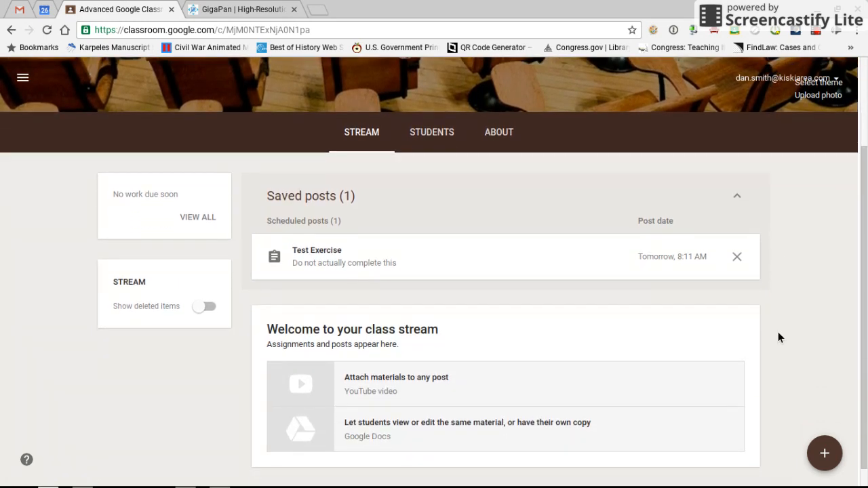